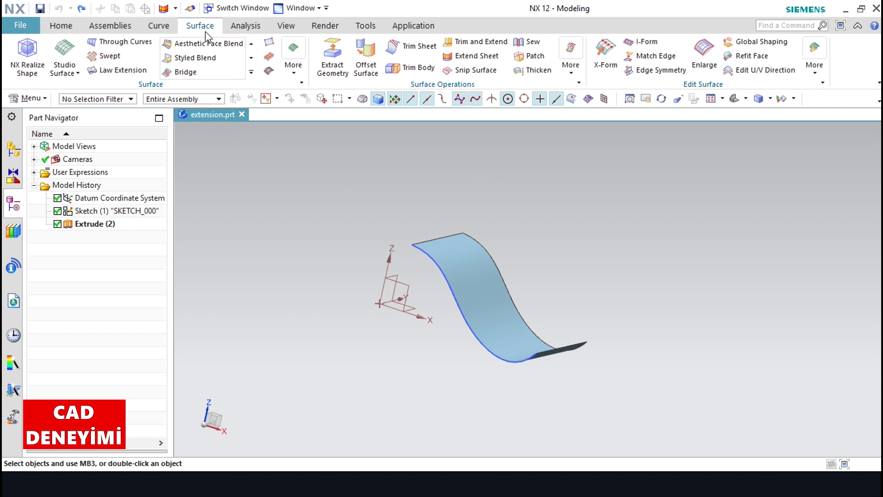
Pick the sheet's lower straight edge in Extend Sheet and drag its offset to 36 mm
click(478, 56)
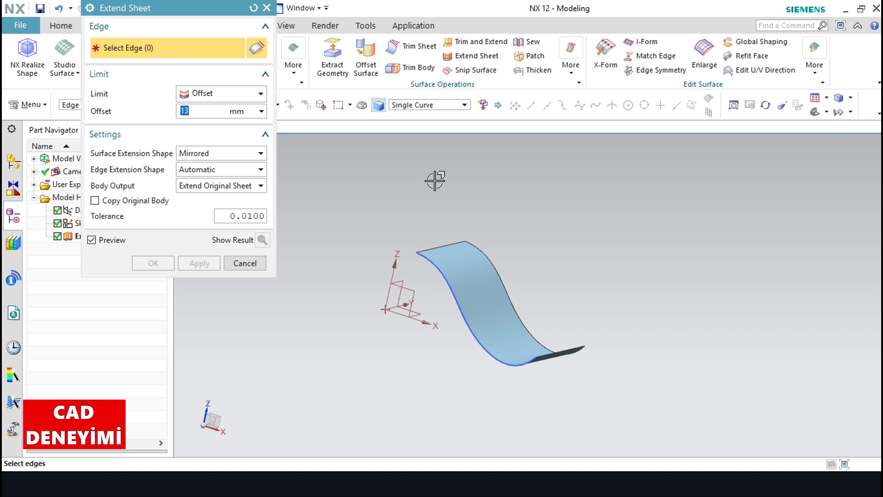
scroll(529, 368, up, 5)
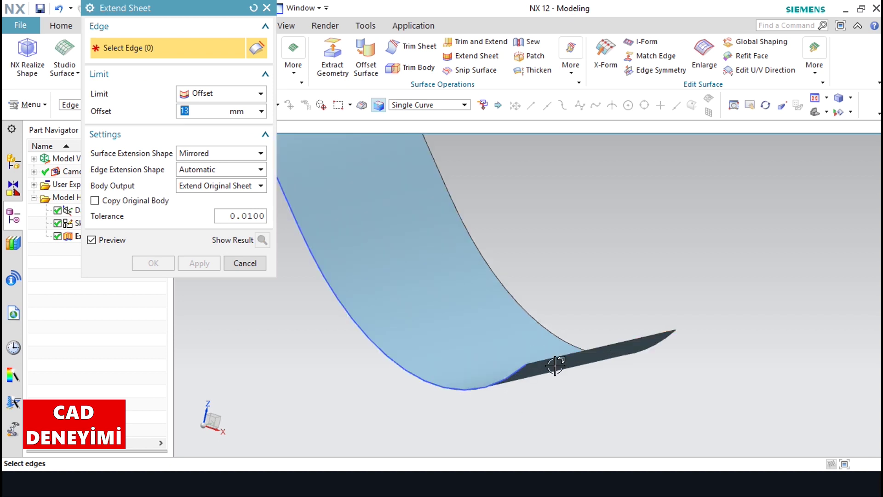
click(603, 344)
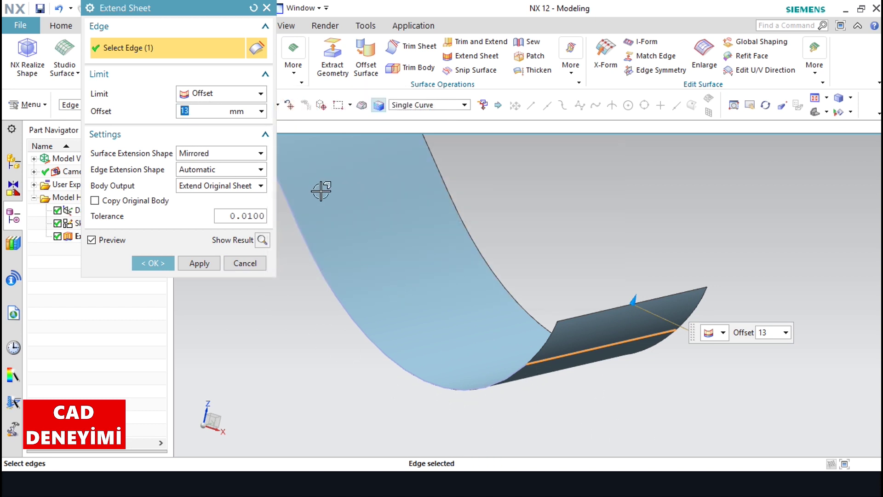
click(527, 364)
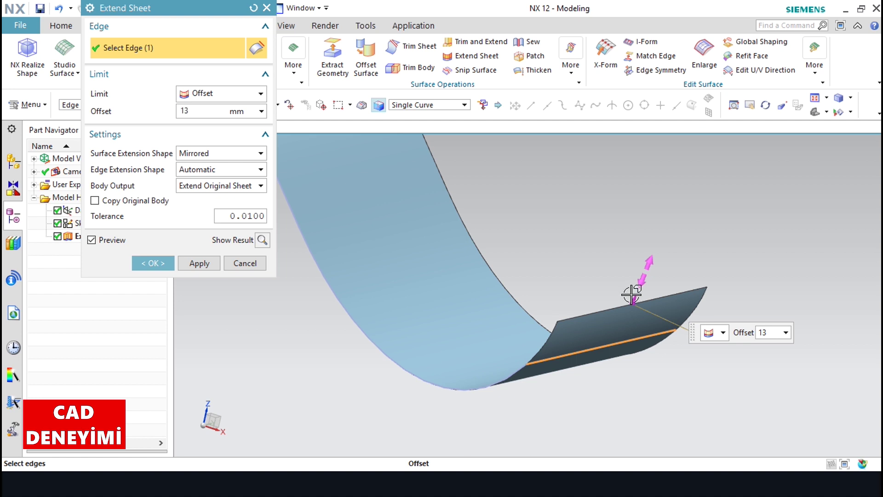
drag(632, 296, 702, 166)
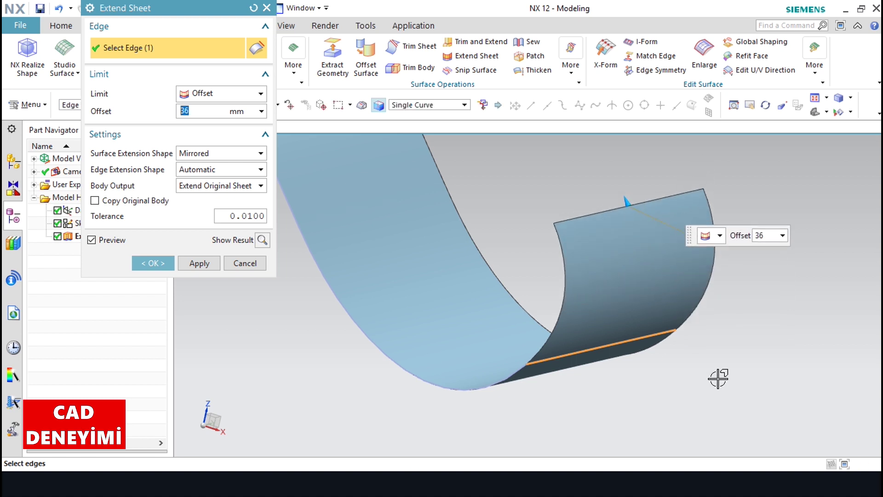
scroll(723, 361, down, 3)
mouse_move(751, 371)
middle_down()
mouse_move(751, 361)
mouse_move(623, 361)
middle_up()
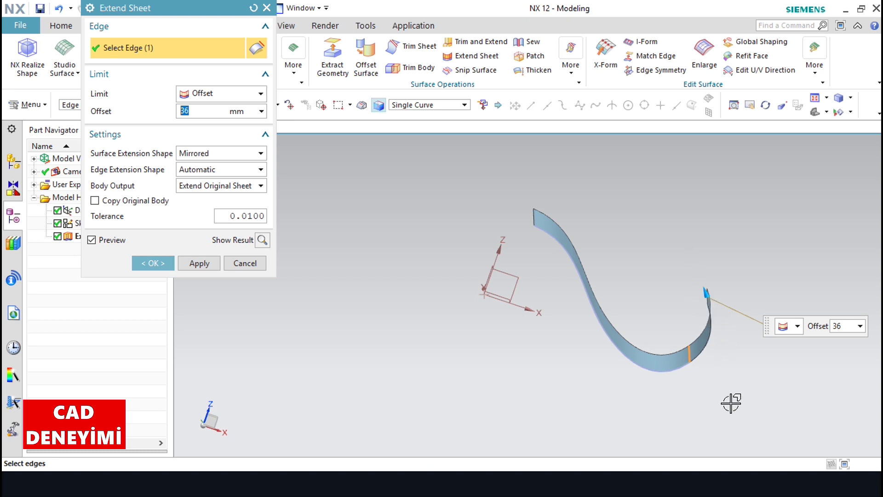
middle_drag(735, 400, 719, 400)
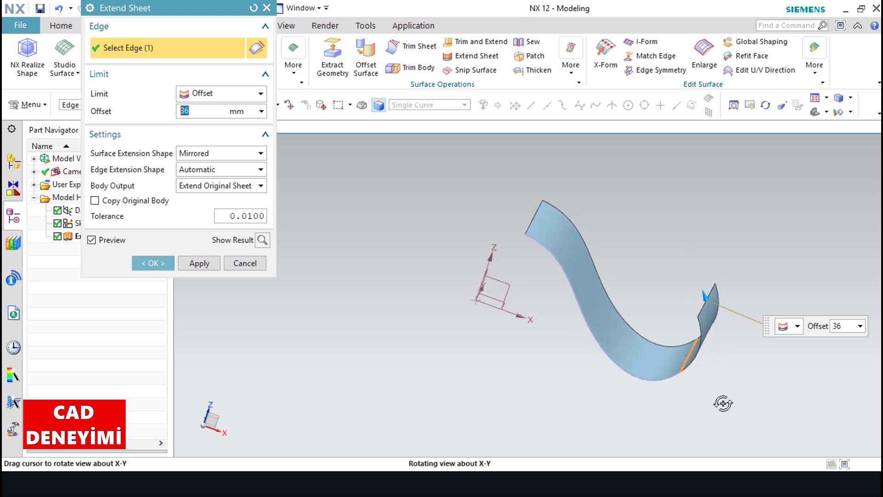
mouse_move(693, 420)
middle_down()
mouse_move(690, 350)
mouse_move(713, 329)
middle_up()
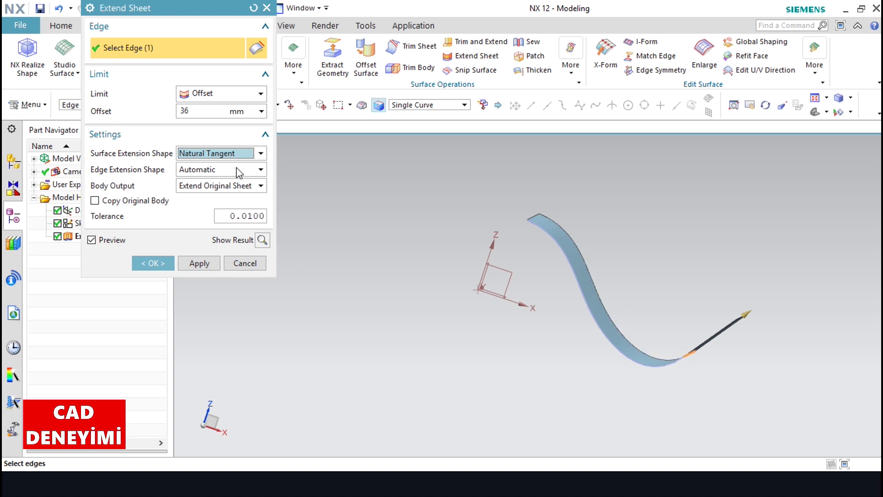
Check the Natural Tangent extension preview and review the Edge Extension Shape choices
mouse_move(717, 393)
middle_down()
mouse_move(727, 387)
mouse_move(719, 399)
middle_up()
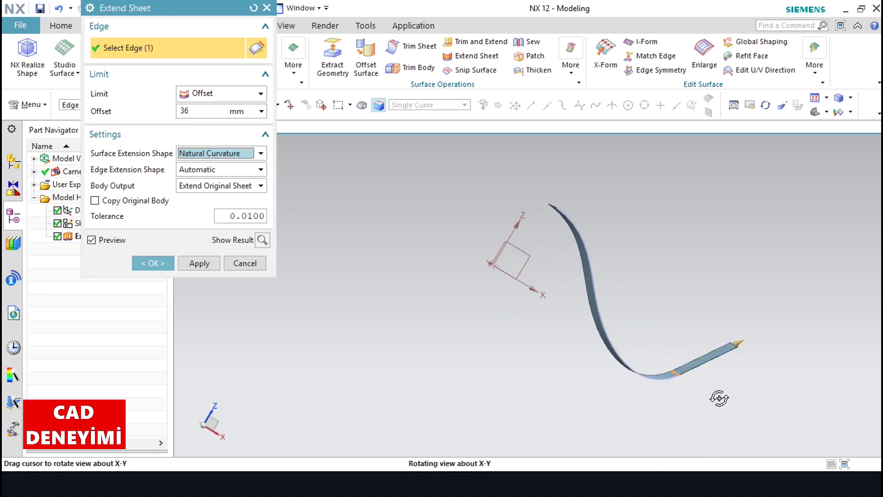
scroll(681, 374, down, 3)
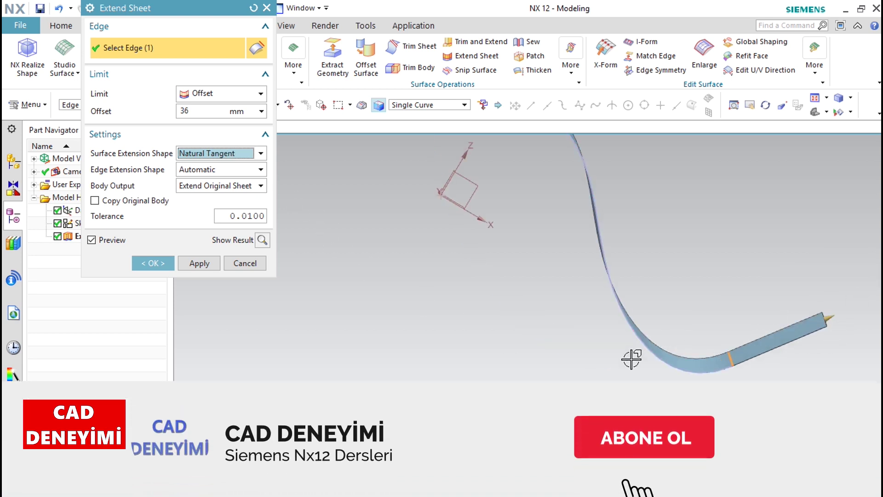
click(234, 174)
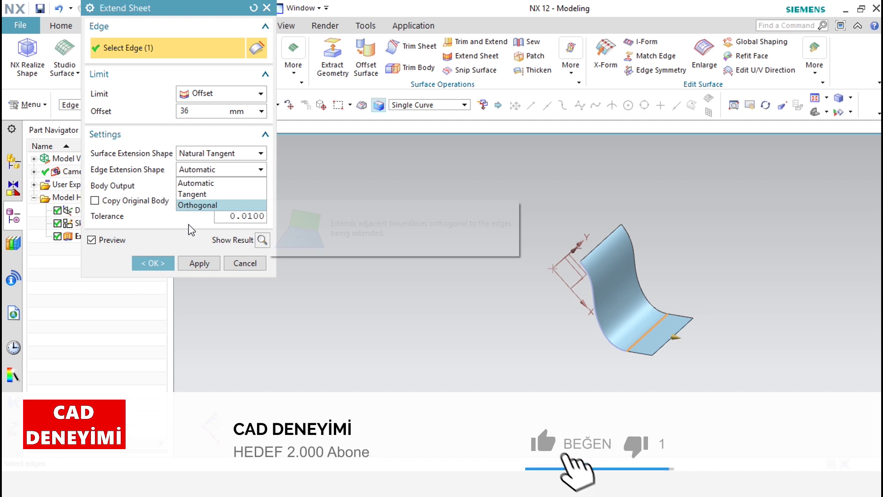
click(216, 184)
click(215, 186)
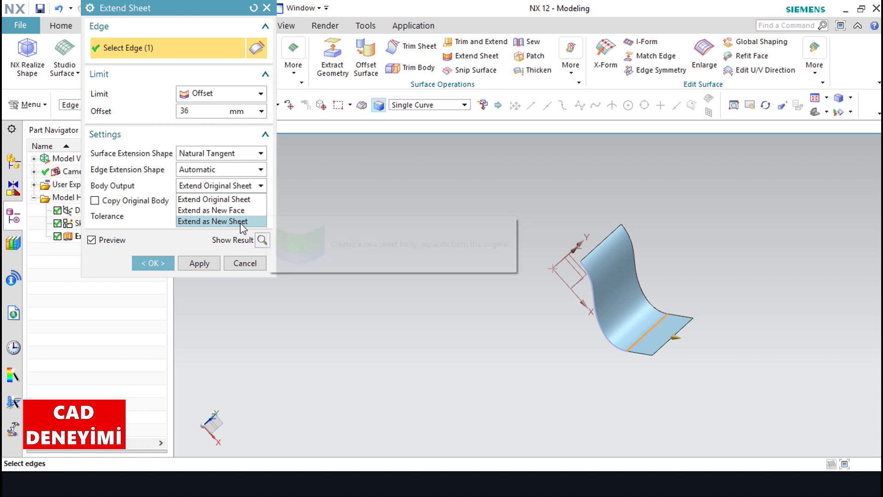
click(241, 201)
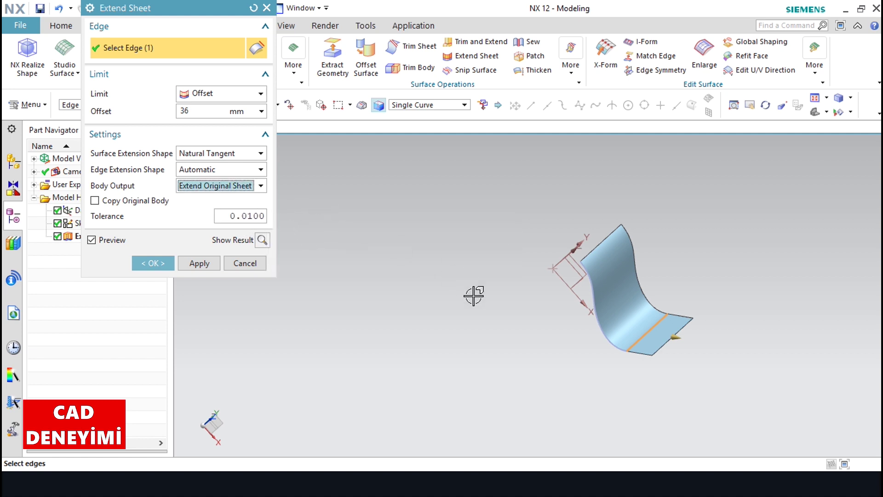
scroll(593, 335, down, 1)
scroll(670, 357, down, 3)
click(262, 239)
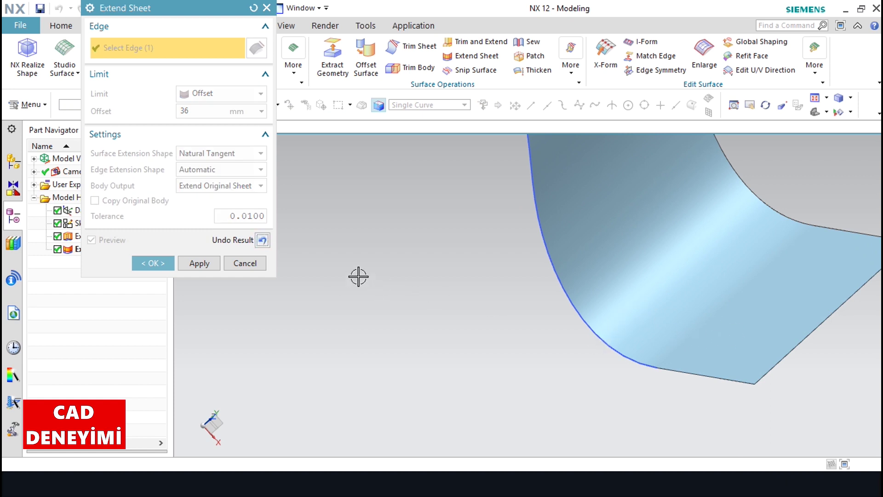
click(262, 240)
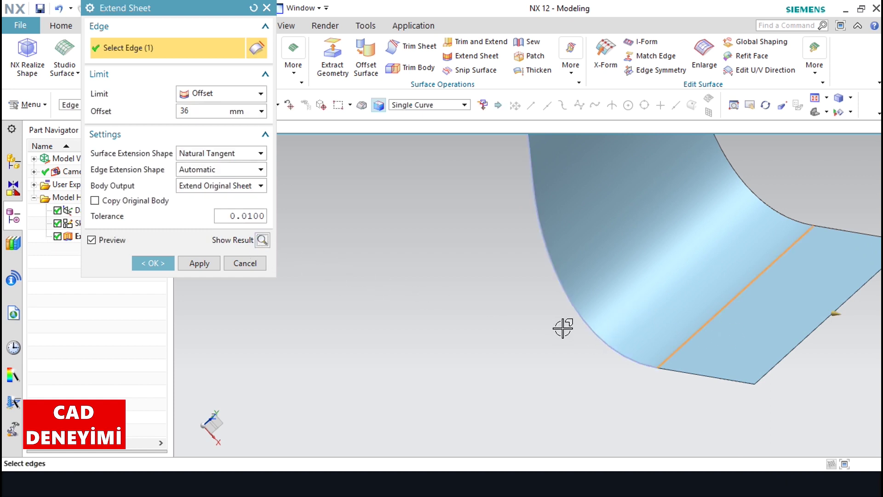
key(Down)
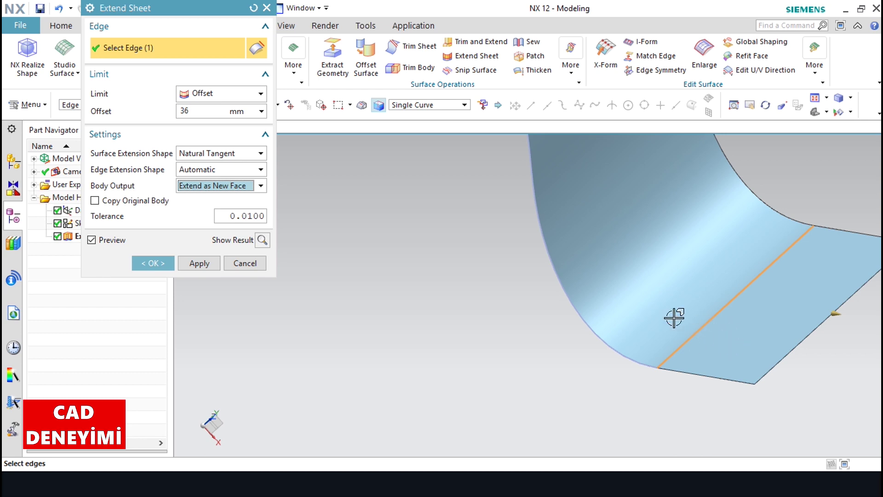
click(262, 240)
click(262, 240)
click(221, 186)
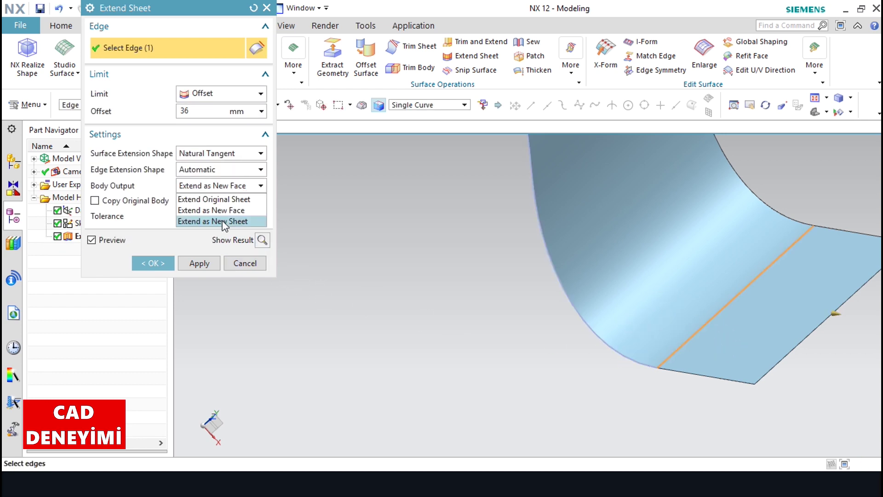
click(222, 221)
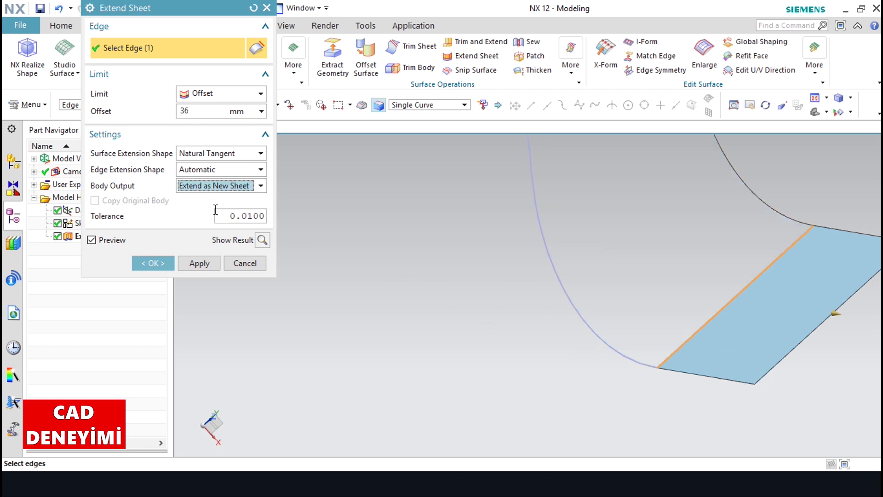
scroll(247, 190, up, 1)
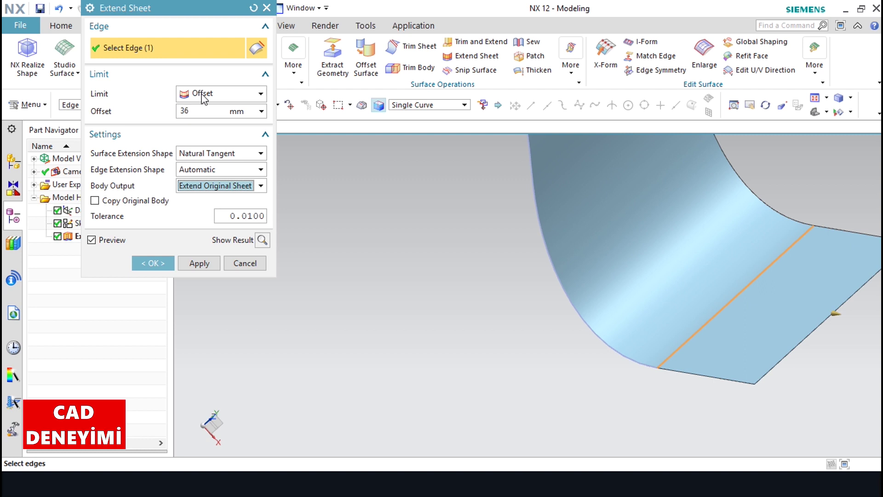
click(217, 94)
mouse_move(213, 122)
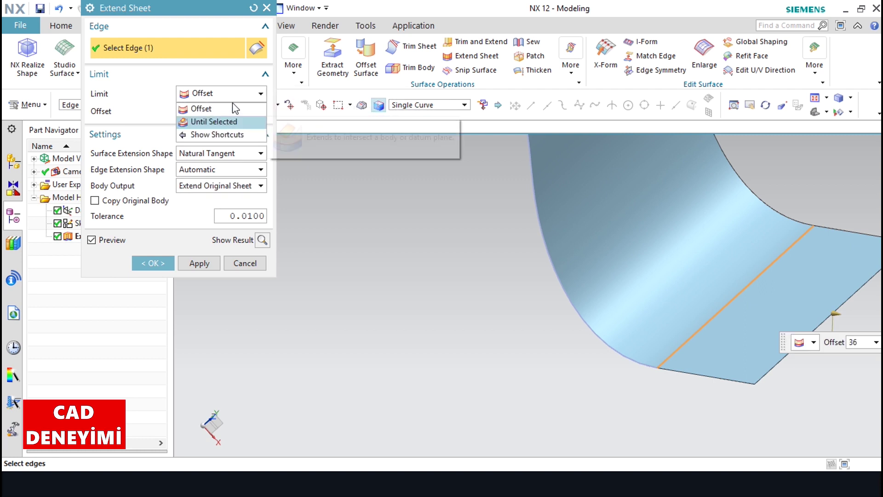
Try the Until Selected limit, return to a 36 mm Offset limit, and finish Extend Sheet (3)
click(198, 108)
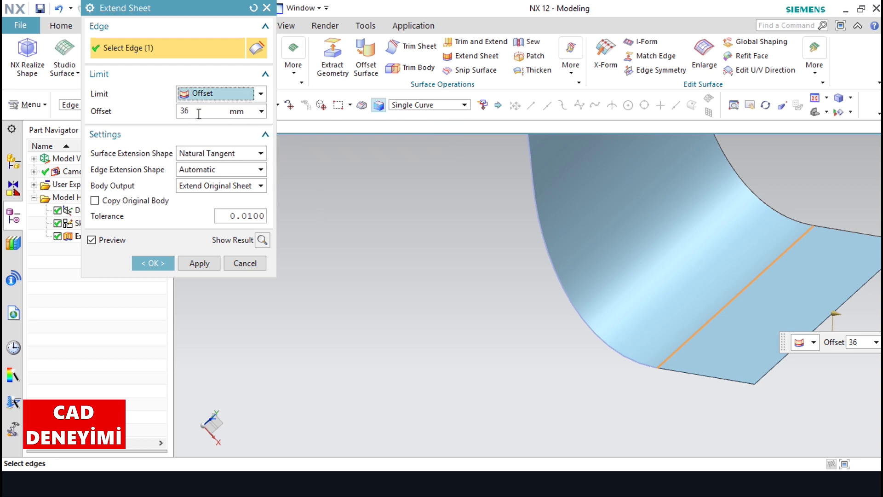
click(233, 94)
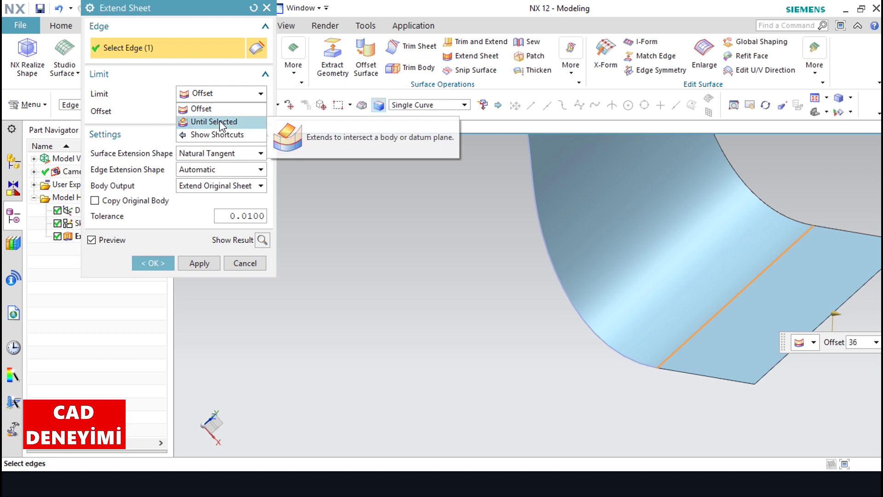
key(Return)
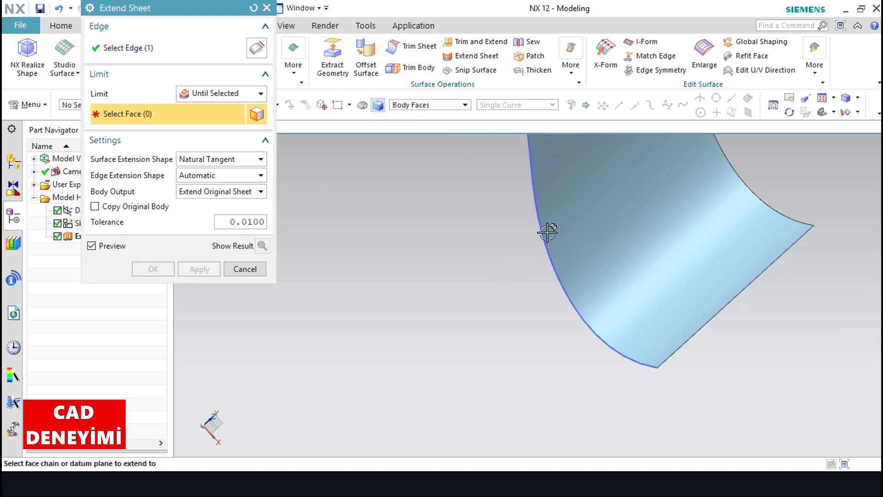
key(ctrl+f)
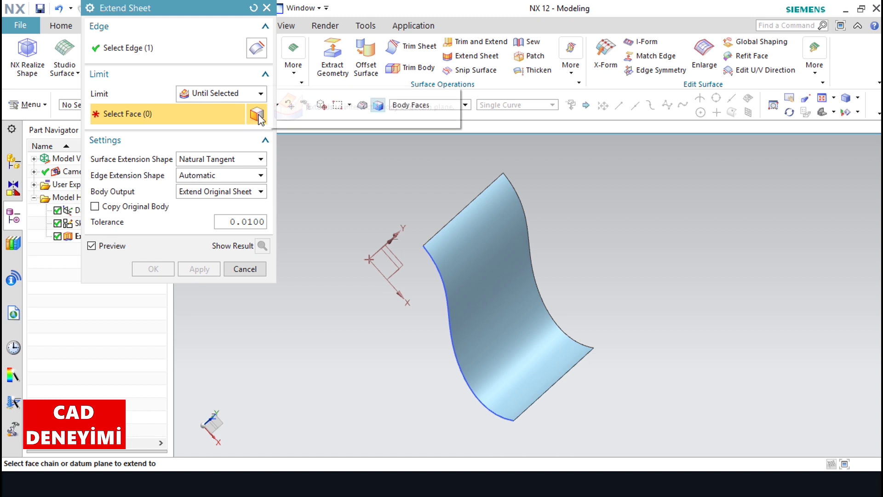
click(221, 92)
click(212, 109)
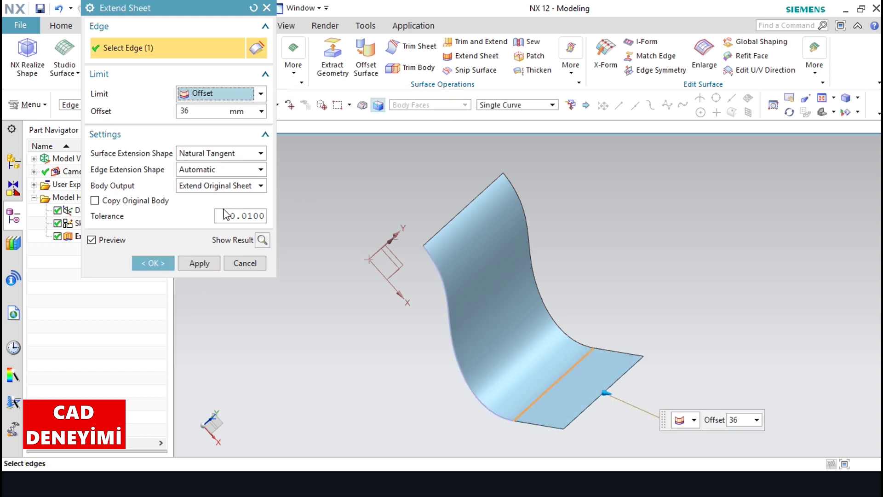
click(153, 263)
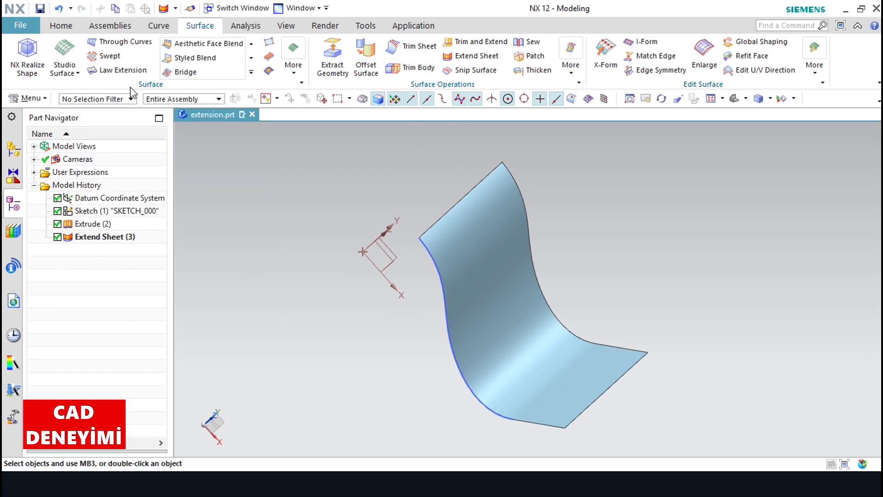
Edit Extend Sheet (3), adding the top-left and last edges so all four extend 36 mm
right_click(104, 237)
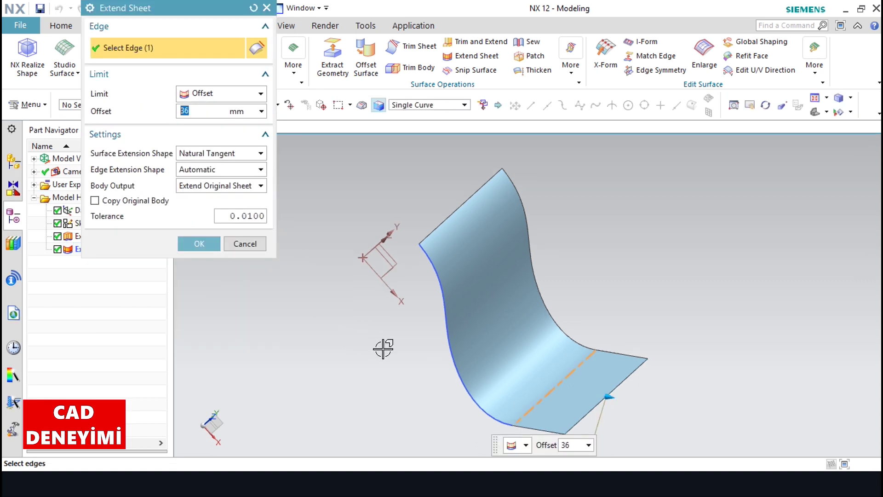
click(465, 198)
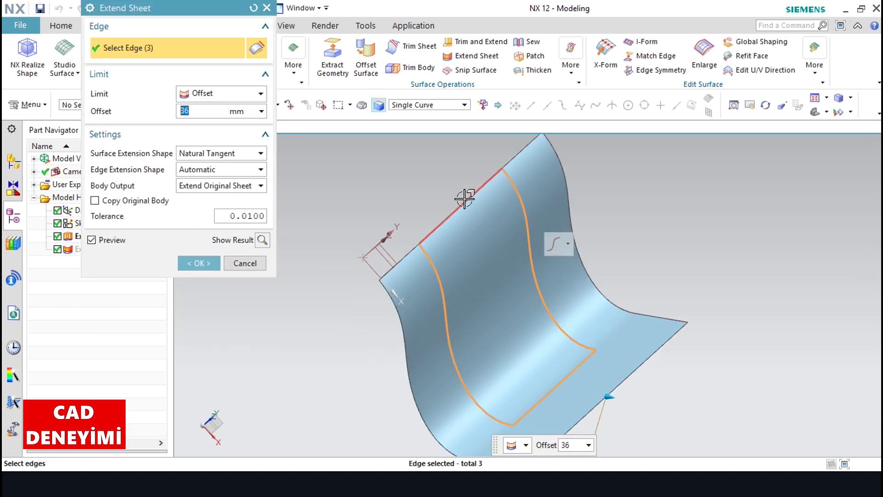
click(571, 425)
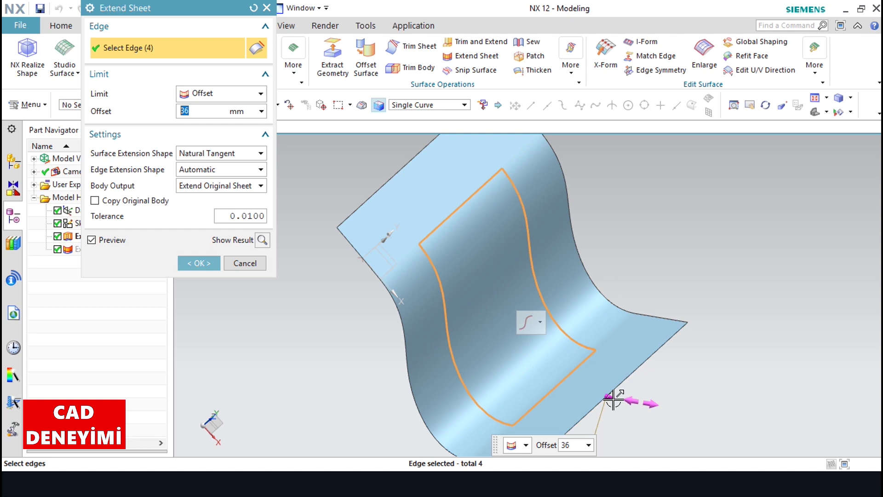
click(198, 263)
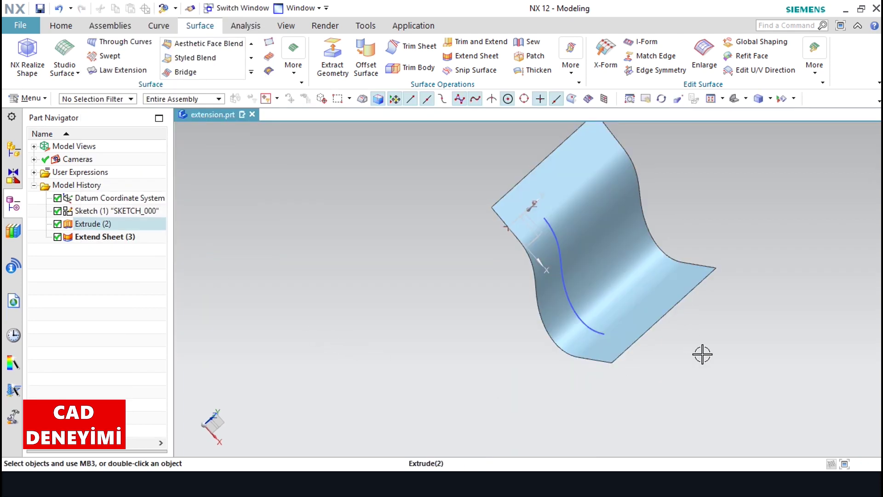
double_click(105, 237)
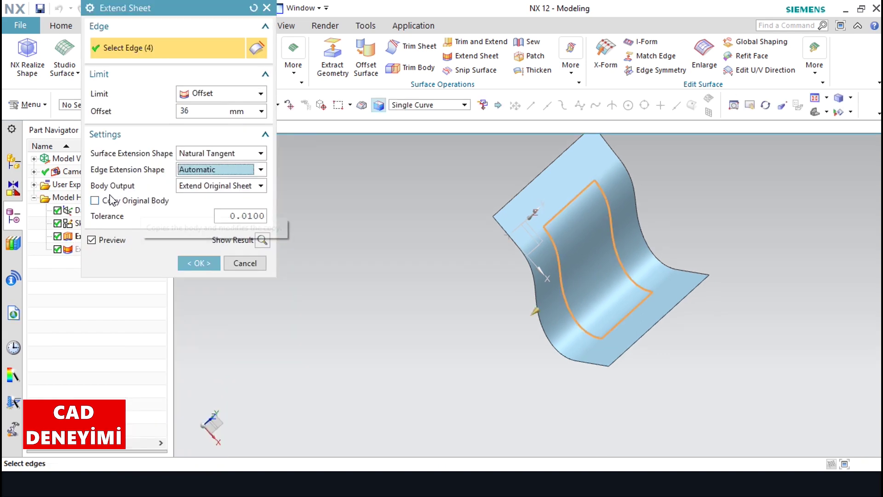
click(116, 203)
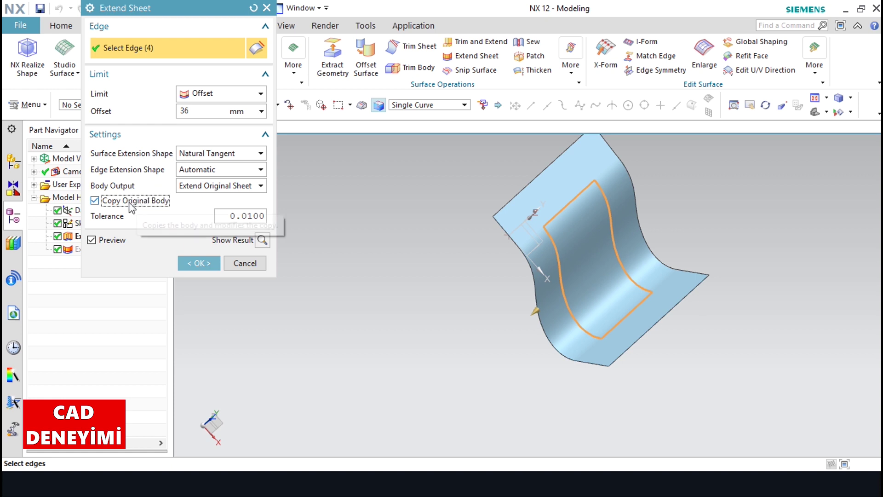
key(space)
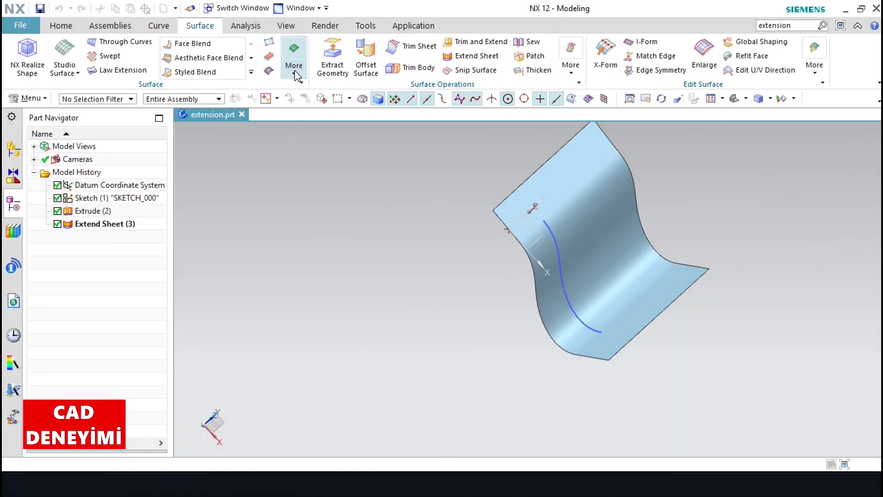
click(294, 70)
Delete Extend Sheet (3) and start Extension Surface from the Surface More menu
click(342, 313)
key(Delete)
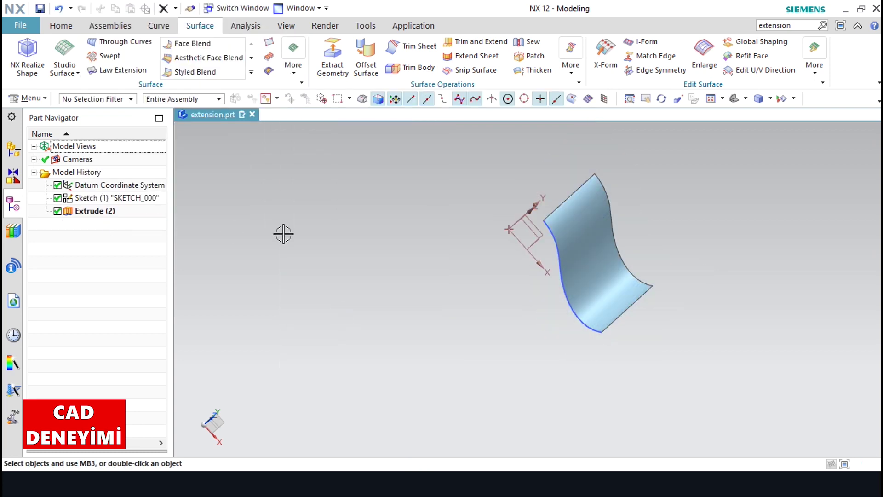
click(294, 64)
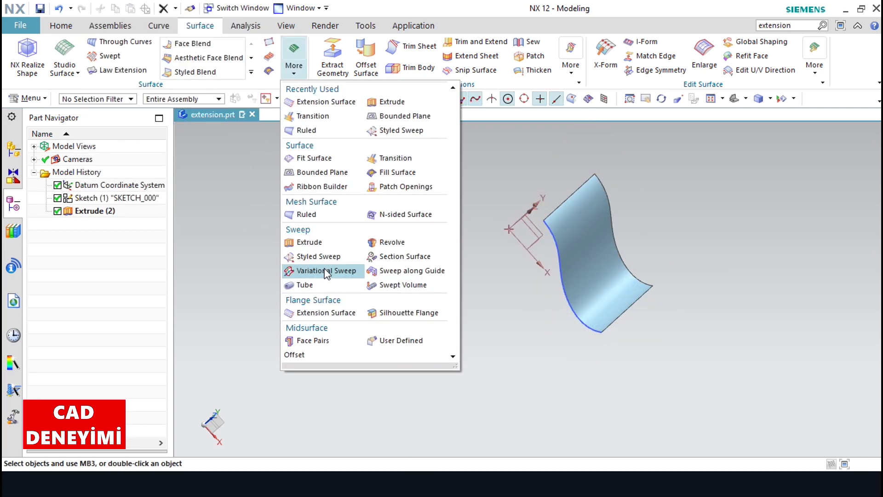
click(326, 313)
click(310, 53)
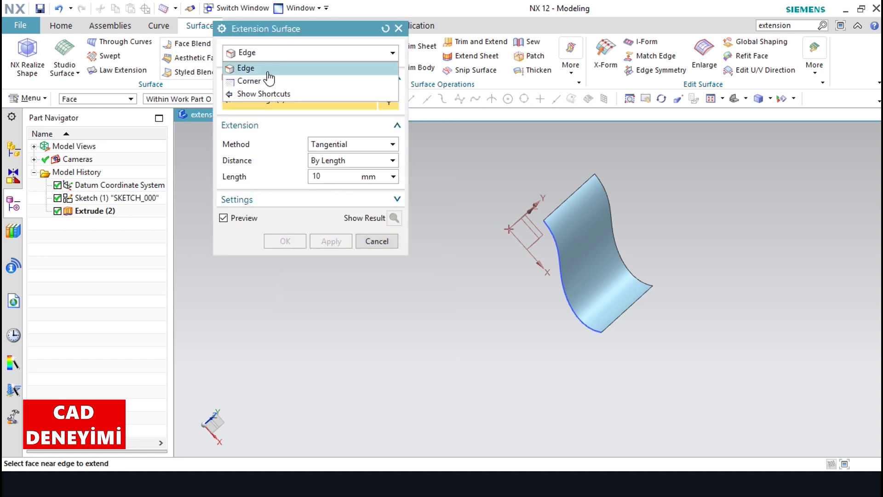
Select the sheet face and its upper edge for an Edge extension, briefly trying the Circular method
click(267, 70)
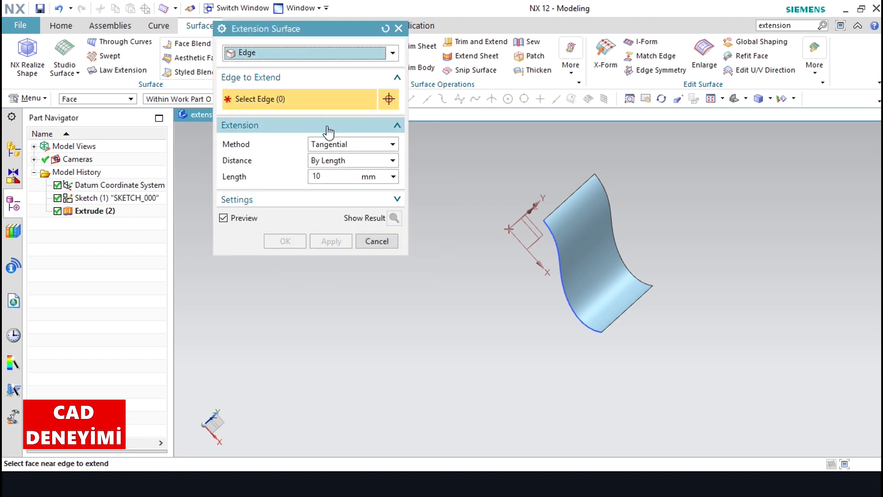
click(635, 308)
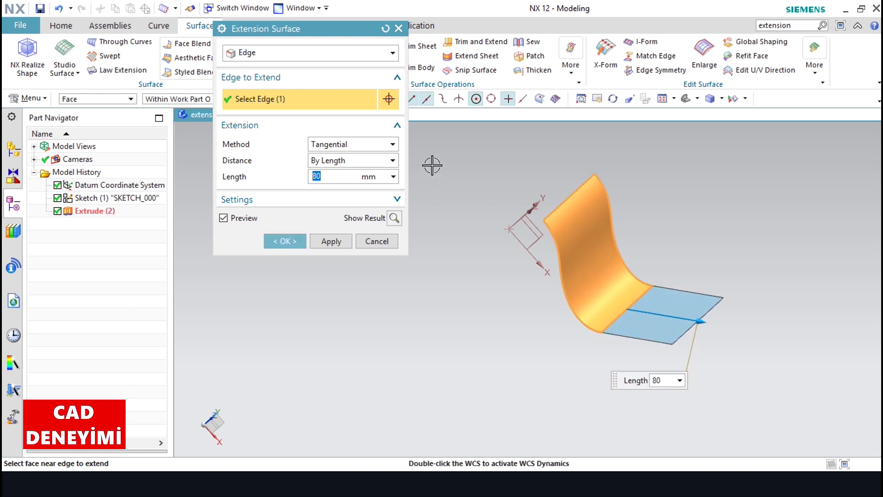
click(376, 145)
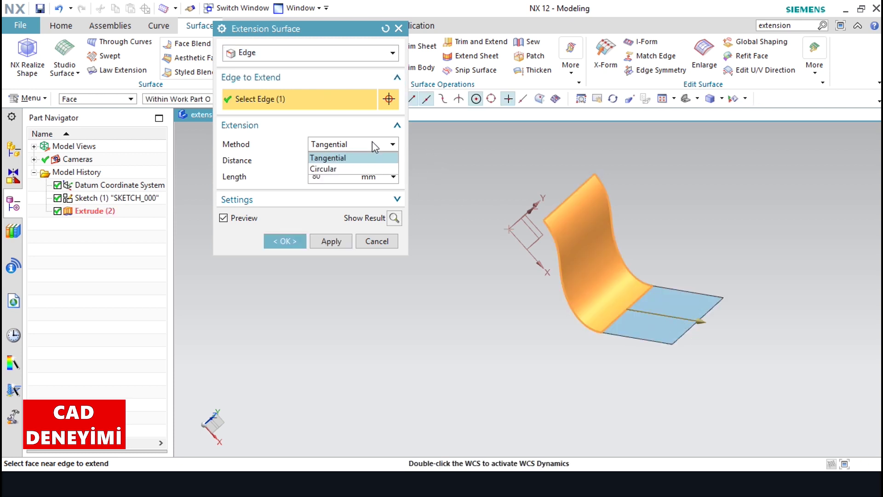
click(343, 170)
click(349, 160)
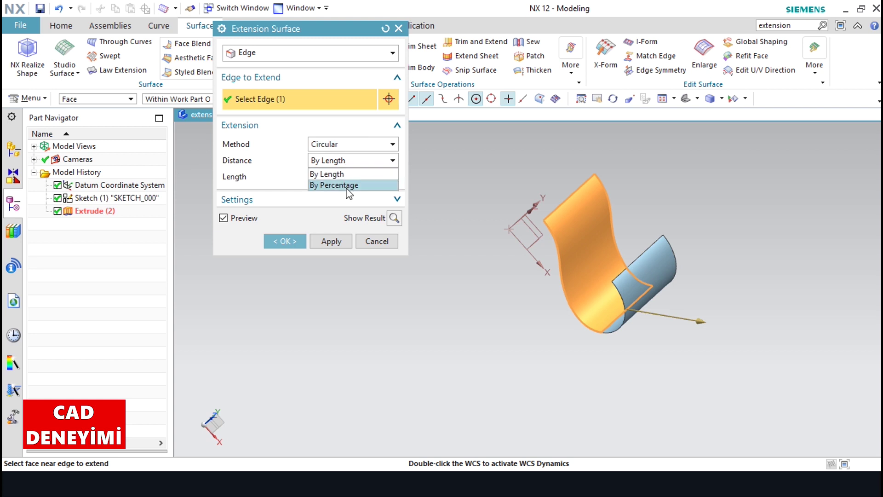
click(436, 201)
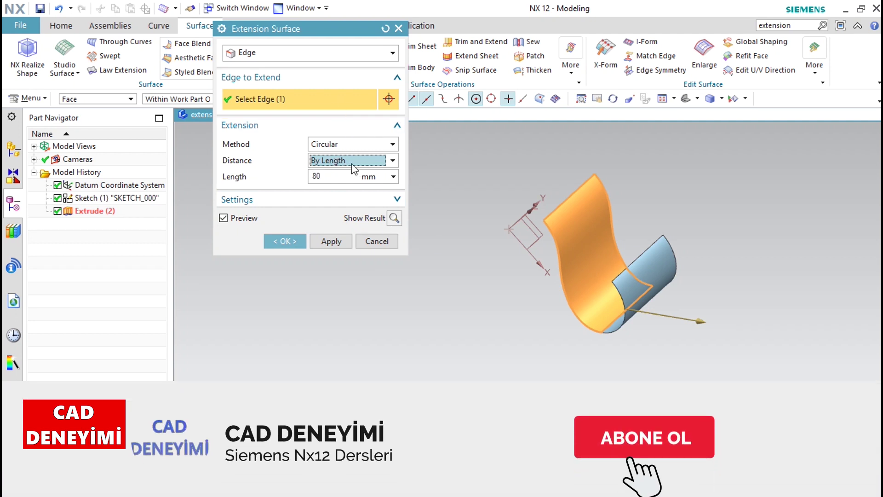
click(562, 203)
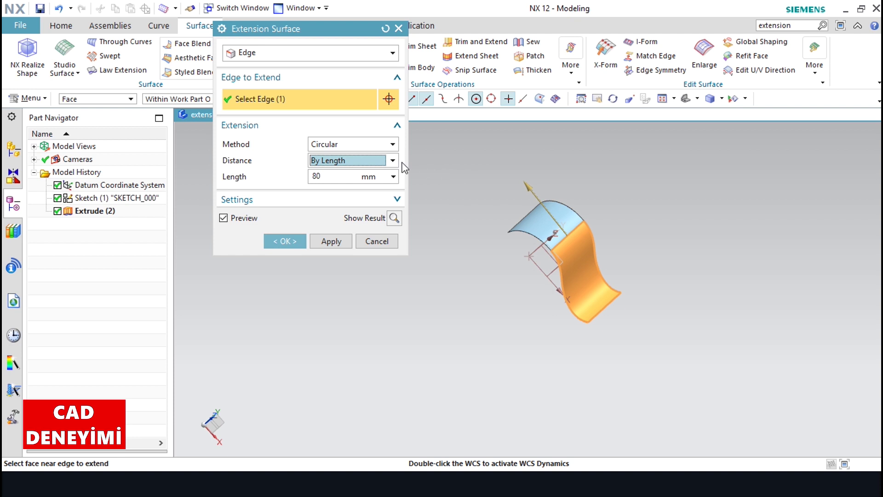
scroll(565, 244, up, 3)
Set the distance By Percentage at 100% length with the Tangential method
click(351, 160)
click(348, 184)
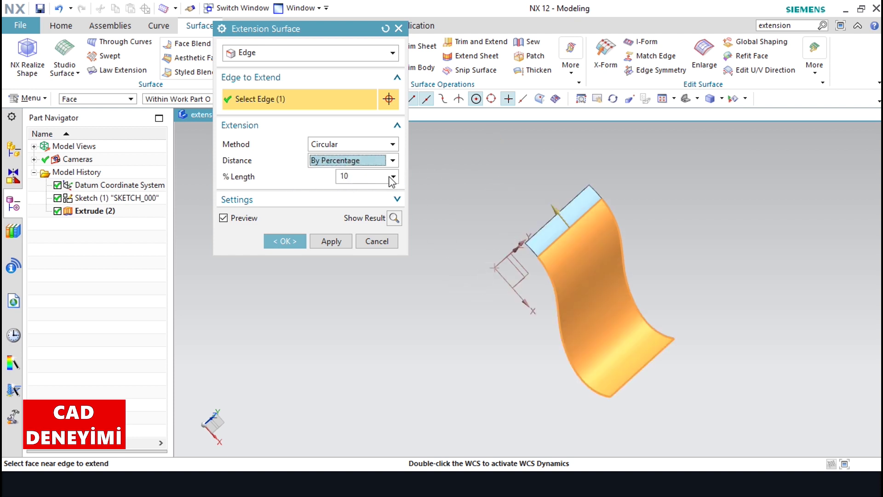
click(370, 200)
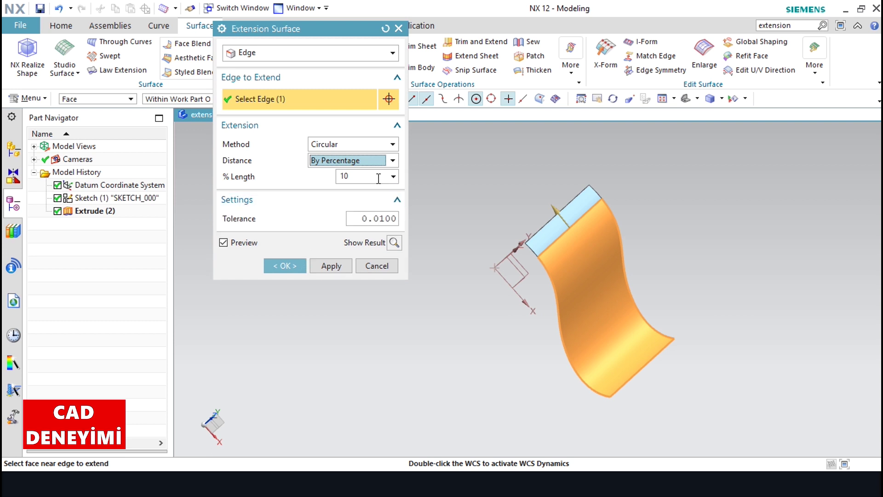
double_click(378, 179)
text(1)
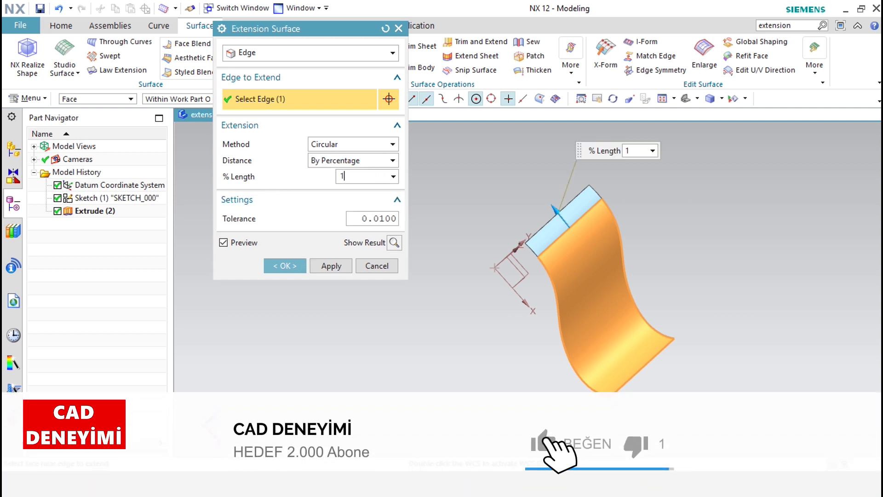
text(00)
key(Return)
click(356, 145)
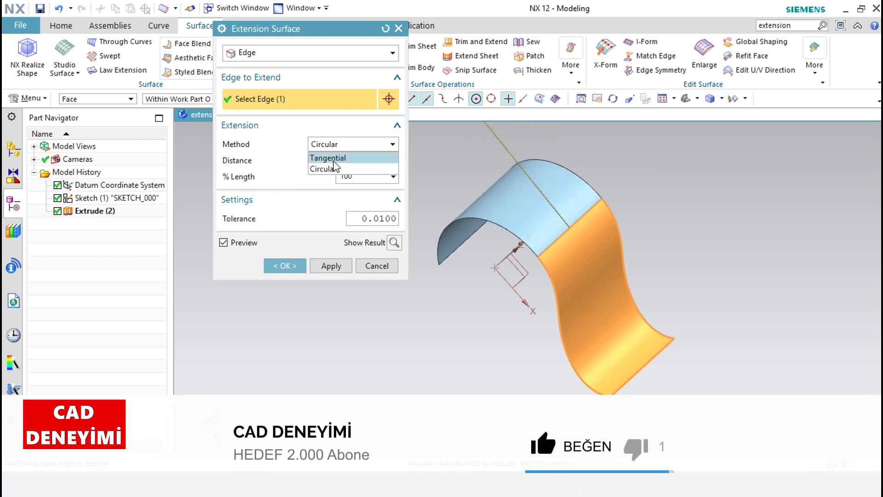
click(333, 160)
click(257, 53)
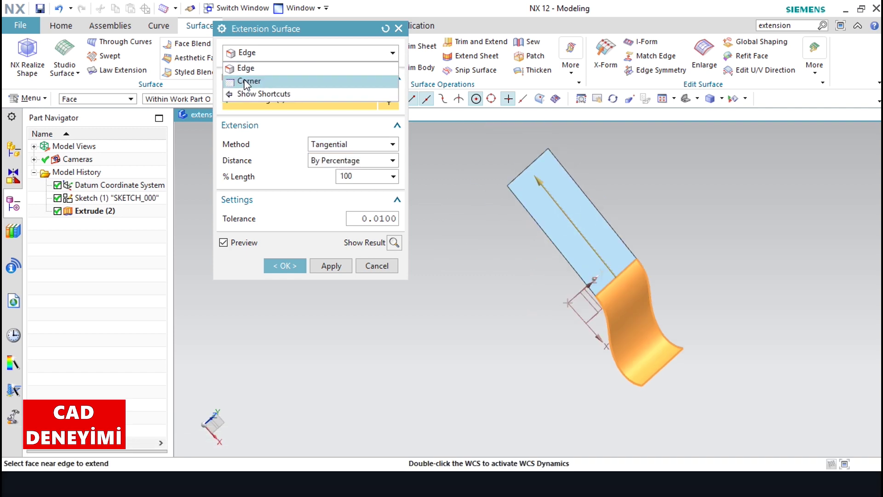
Try the Corner type with a V stretch, then revert to an Edge extension measured by length
click(251, 79)
scroll(591, 299, up, 3)
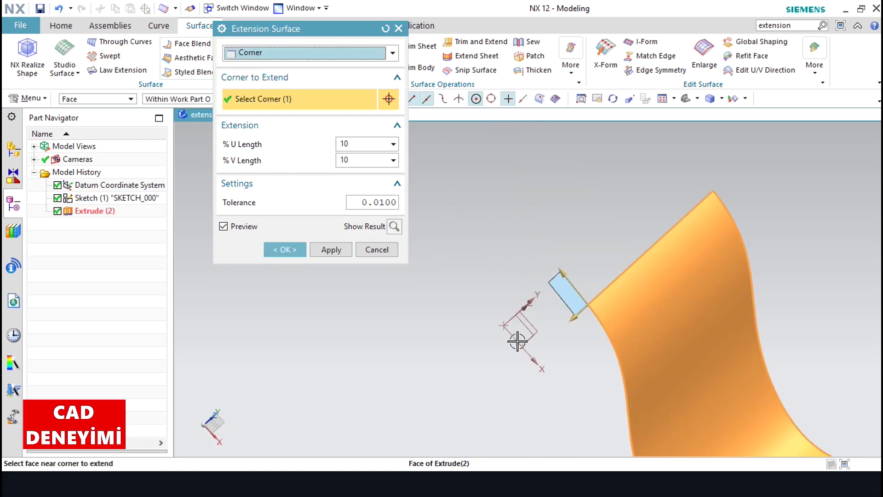
mouse_move(567, 317)
mouse_down()
mouse_move(478, 401)
mouse_move(490, 395)
mouse_up()
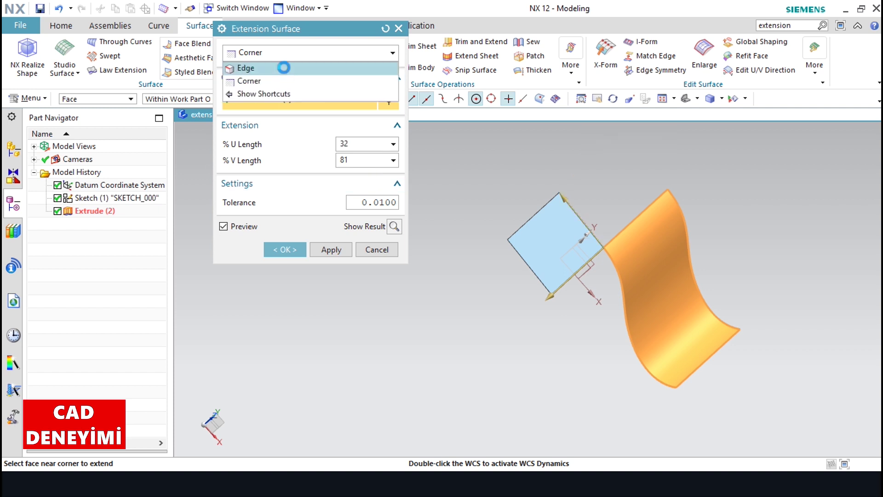
key(Return)
click(380, 161)
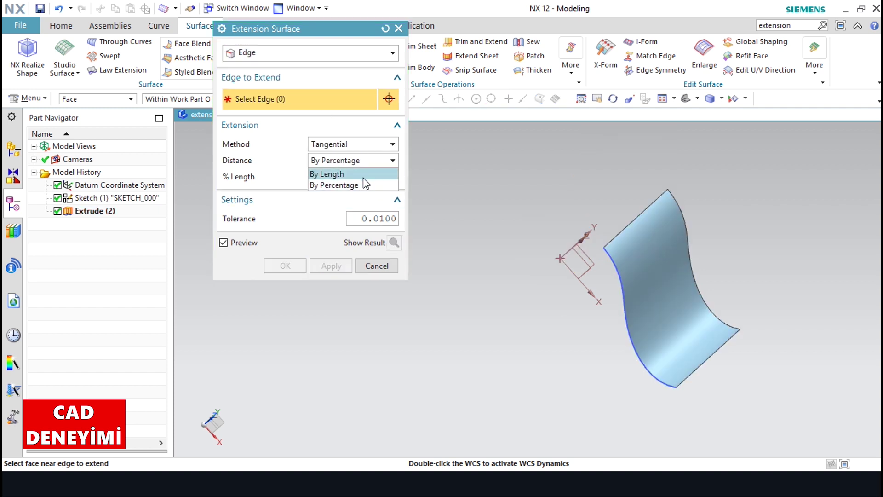
click(363, 174)
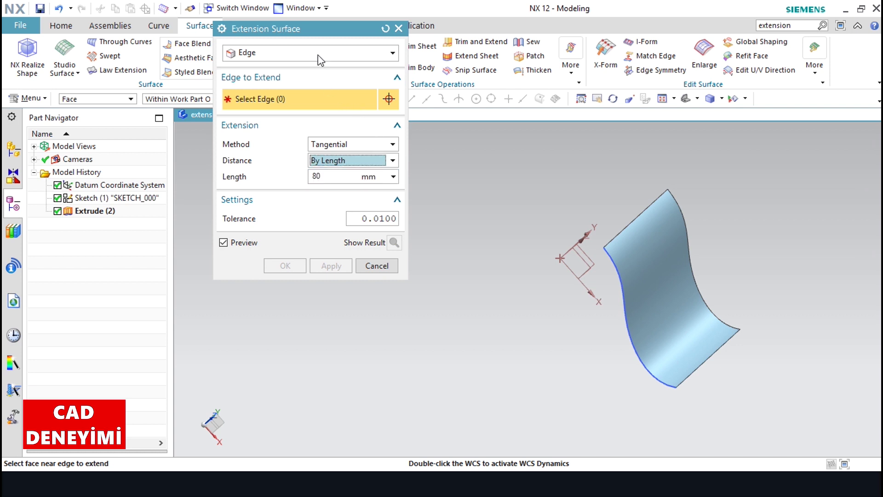
Create a Corner extension on the face near the corner at 45% U and 115% V
click(319, 55)
click(274, 82)
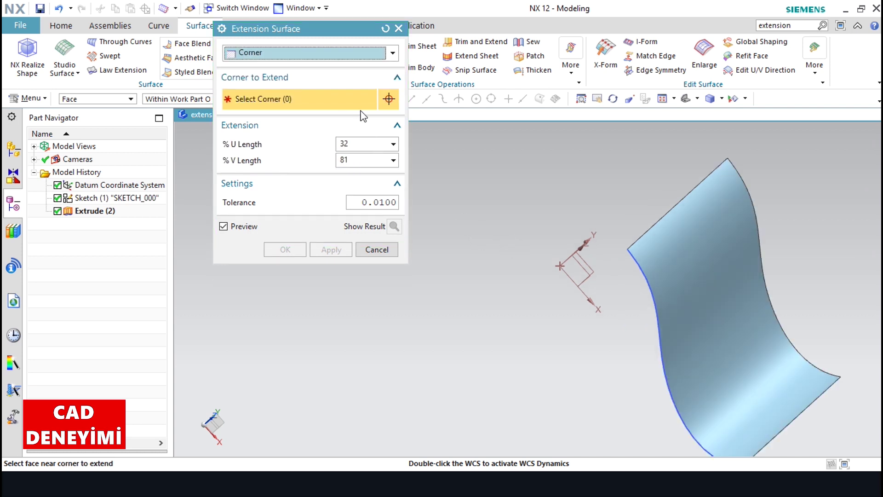
click(628, 248)
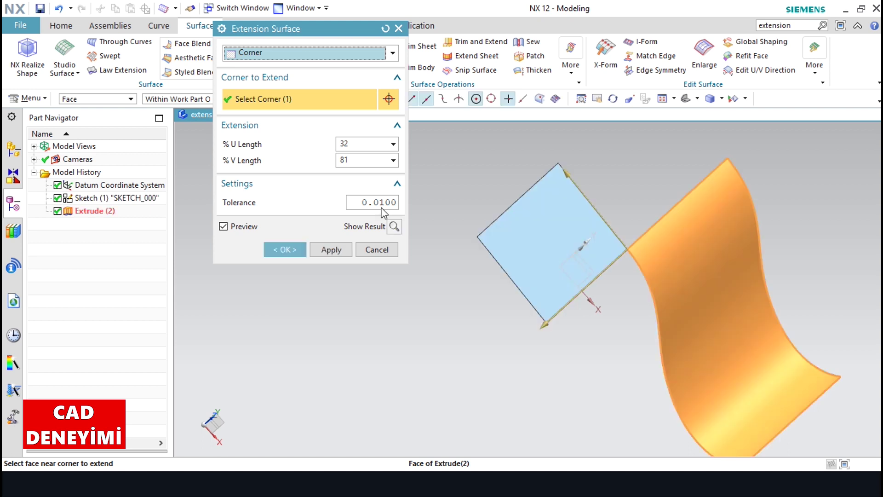
drag(571, 174, 545, 145)
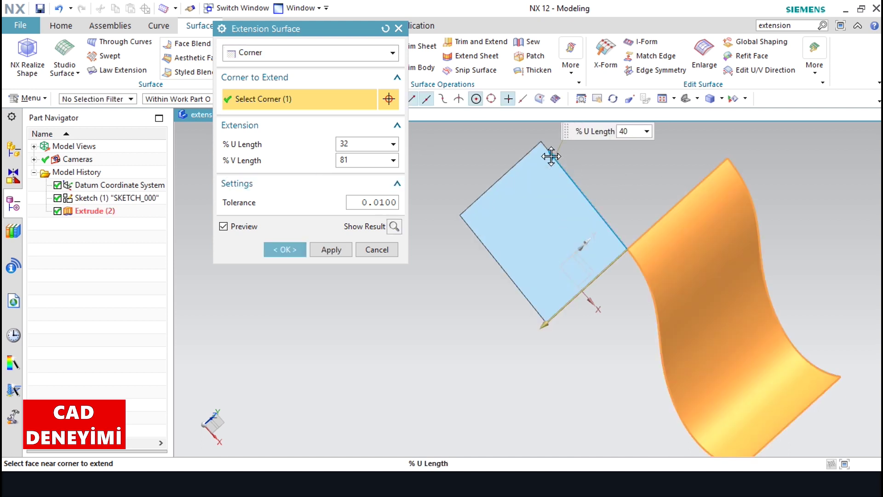
drag(544, 325, 512, 355)
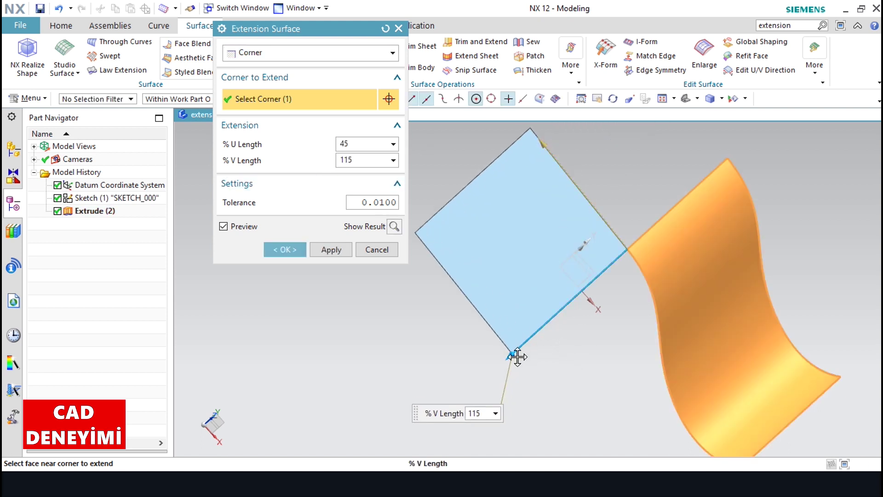
click(330, 251)
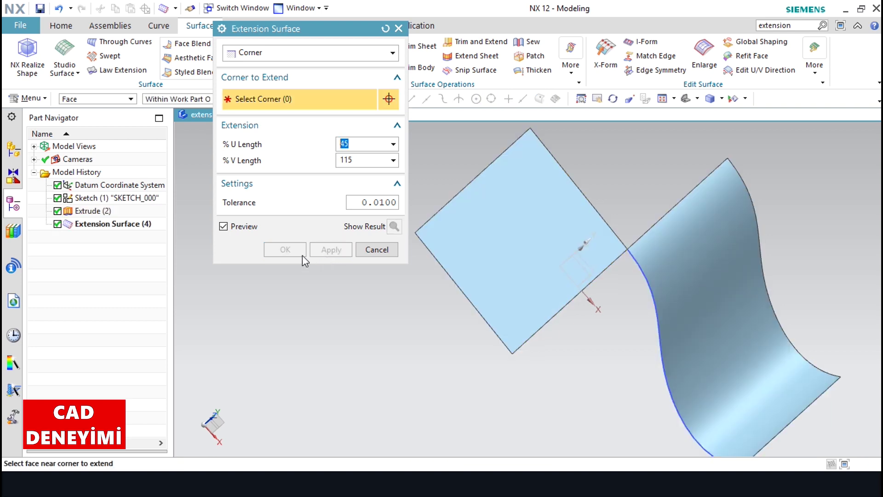
Zoom out to view the new corner patch and cancel out of Extension Surface
scroll(438, 341, down, 3)
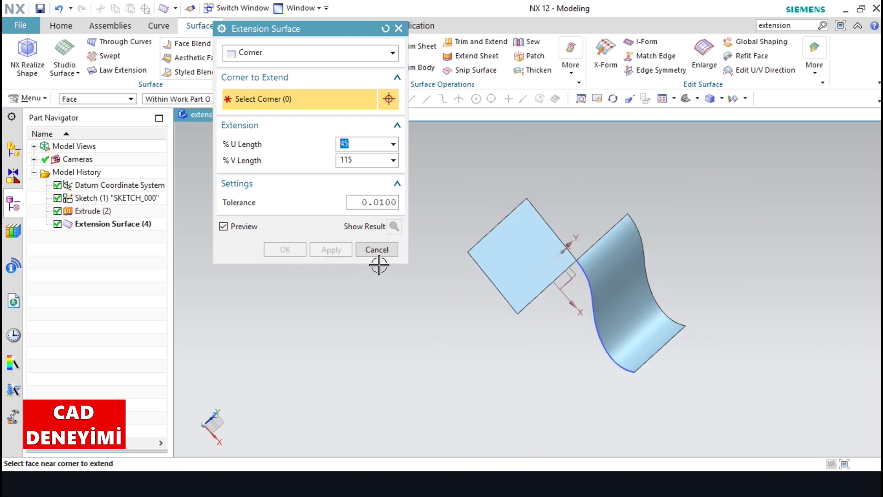
click(387, 249)
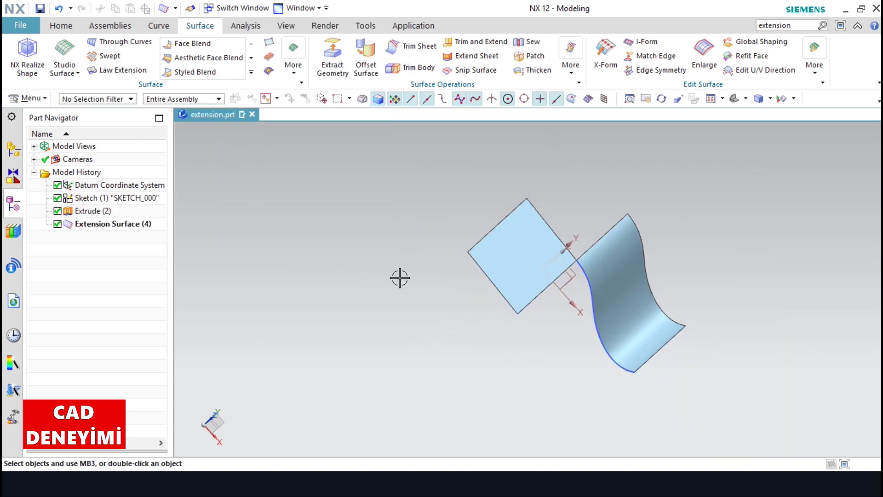